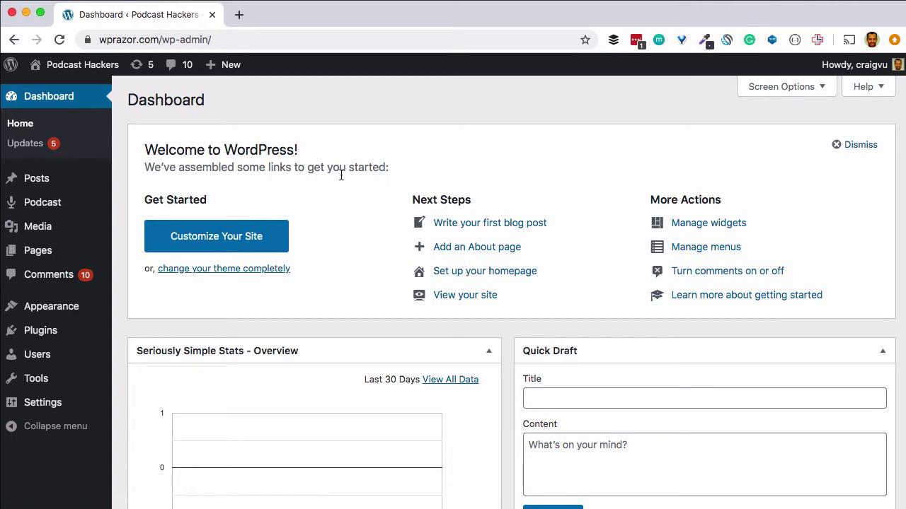
Go from the dashboard to the Plugins list, then to the Add New plugins page.
{"action": "left_click", "coordinate": [46, 333]}
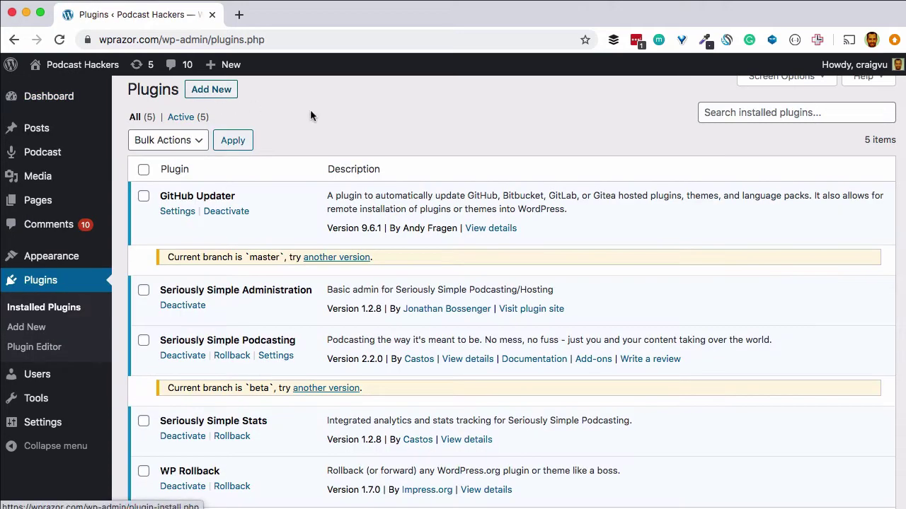
{"action": "left_click", "coordinate": [211, 91]}
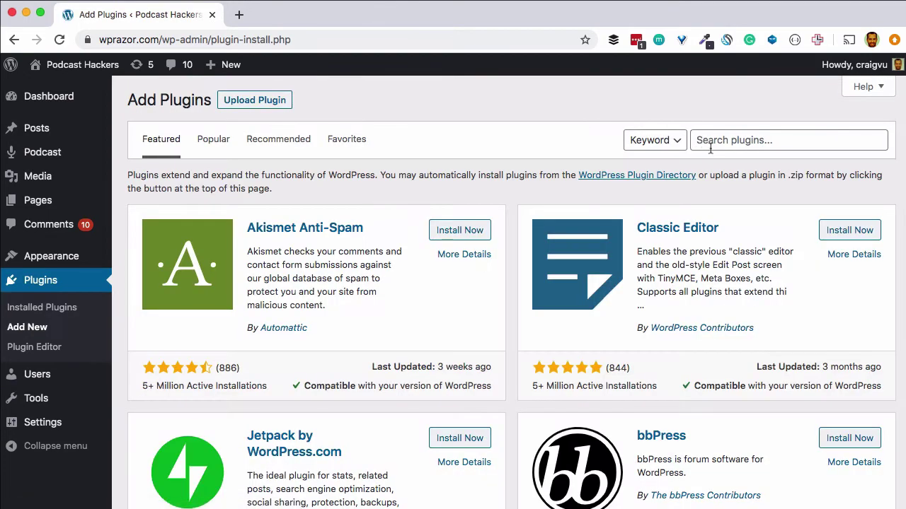
Search plugins for 'podcast subscribe button' and install Podcast Subscribe Buttons by SecondLine Themes.
{"action": "left_click", "coordinate": [709, 146]}
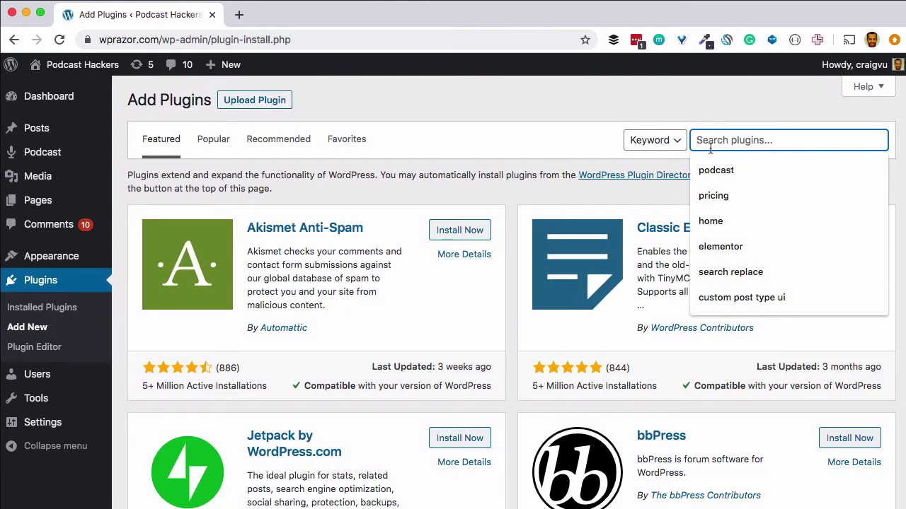
{"action": "type", "text": "podcast subs"}
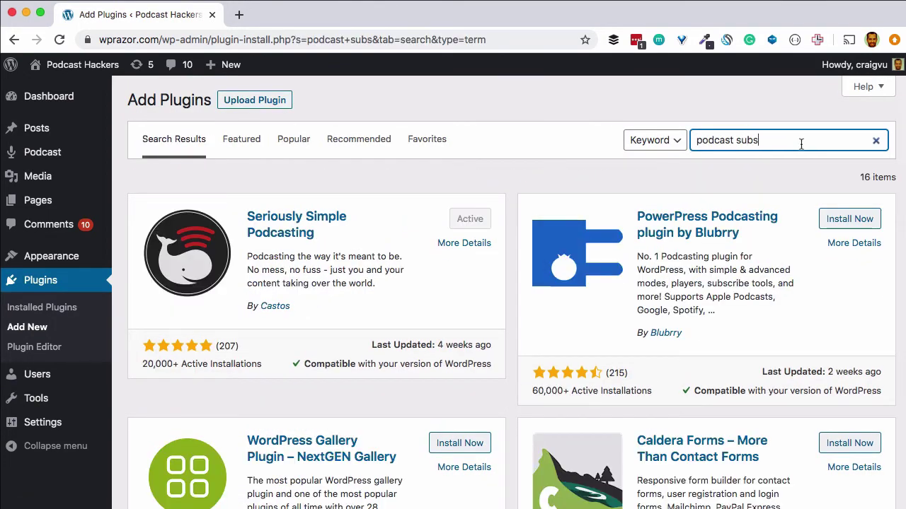
{"action": "type", "text": "cribe button"}
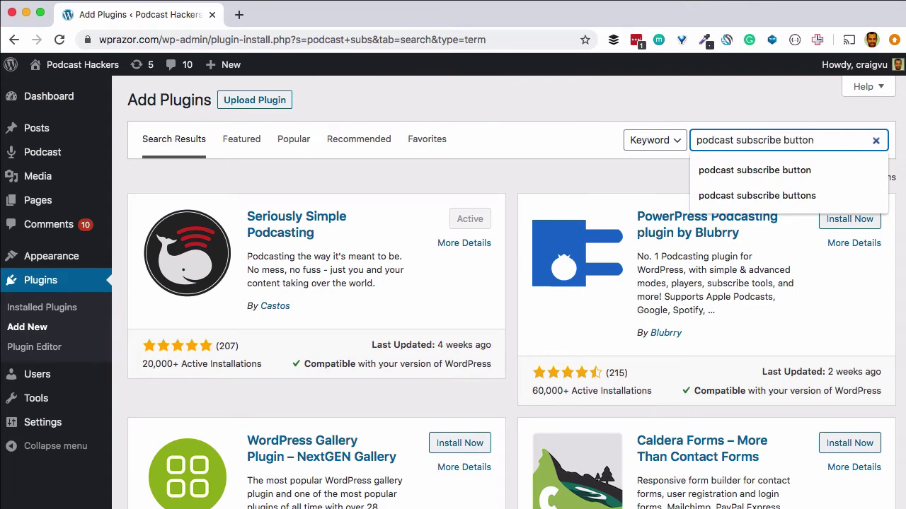
{"action": "key", "text": "Return"}
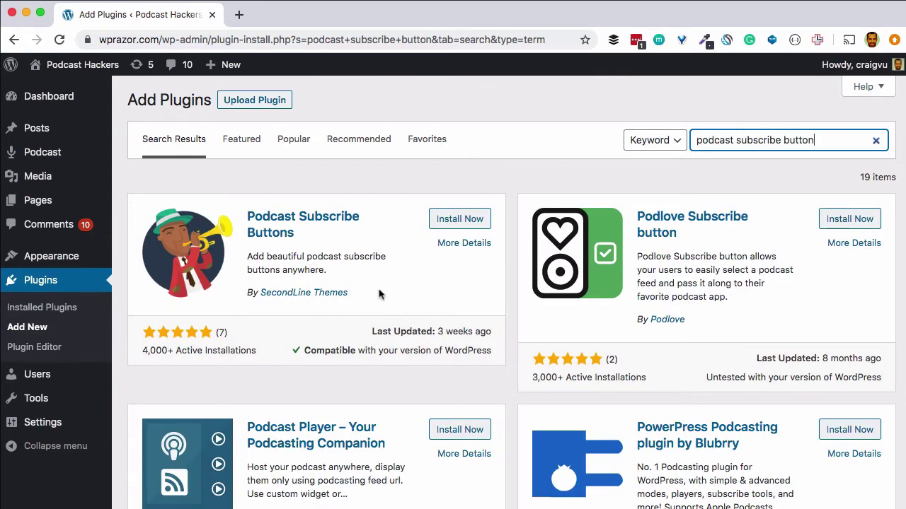
{"action": "left_click", "coordinate": [361, 299]}
{"action": "left_click_drag", "start_coordinate": [361, 298], "coordinate": [257, 298]}
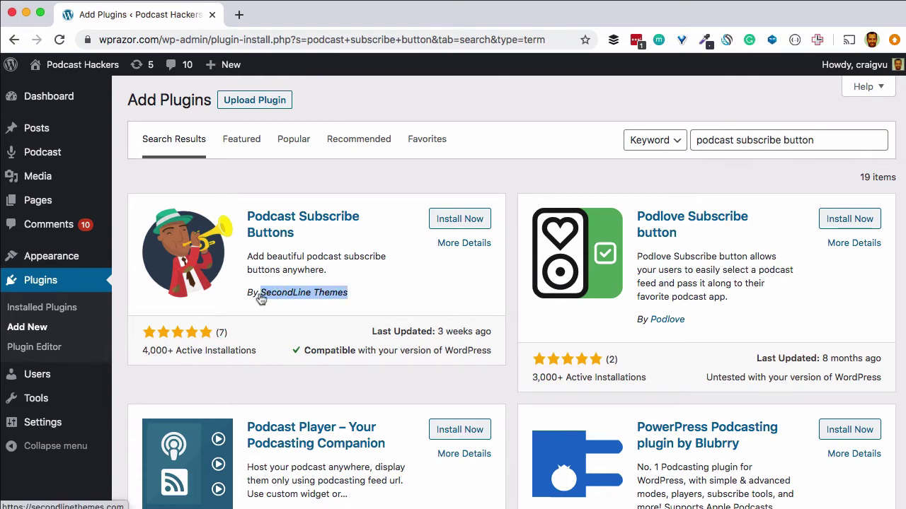
{"action": "left_click", "coordinate": [466, 296]}
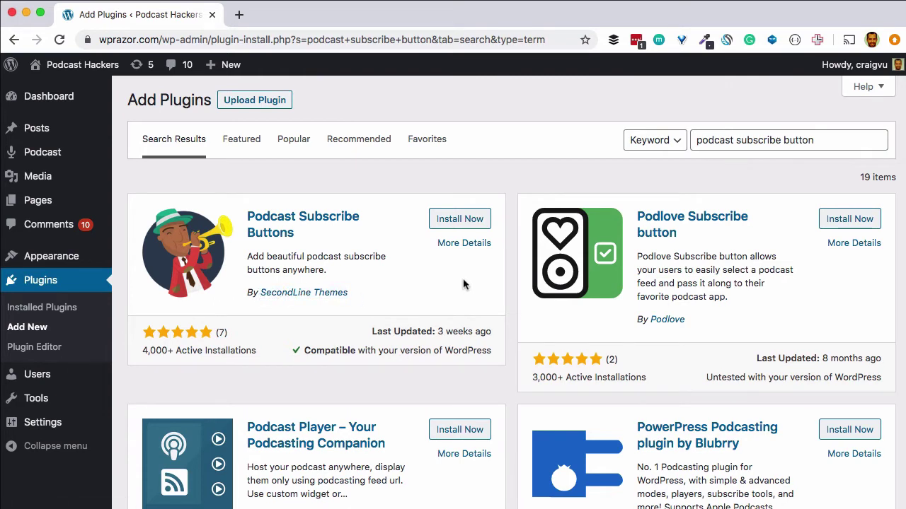
{"action": "left_click", "coordinate": [453, 221]}
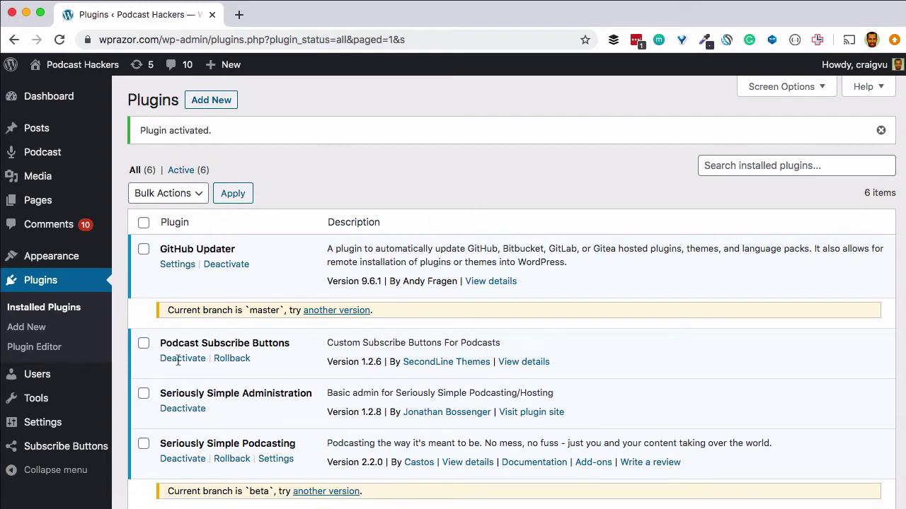
Add a new subscribe button set titled 'Subscribe Buttons' and select its podcast_subscribe shortcode.
{"action": "mouse_move", "coordinate": [65, 448]}
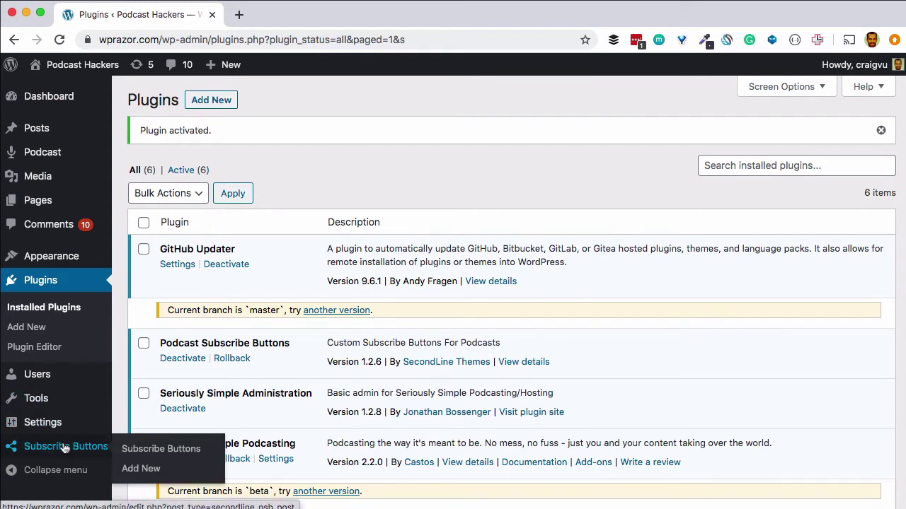
{"action": "left_click", "coordinate": [145, 468]}
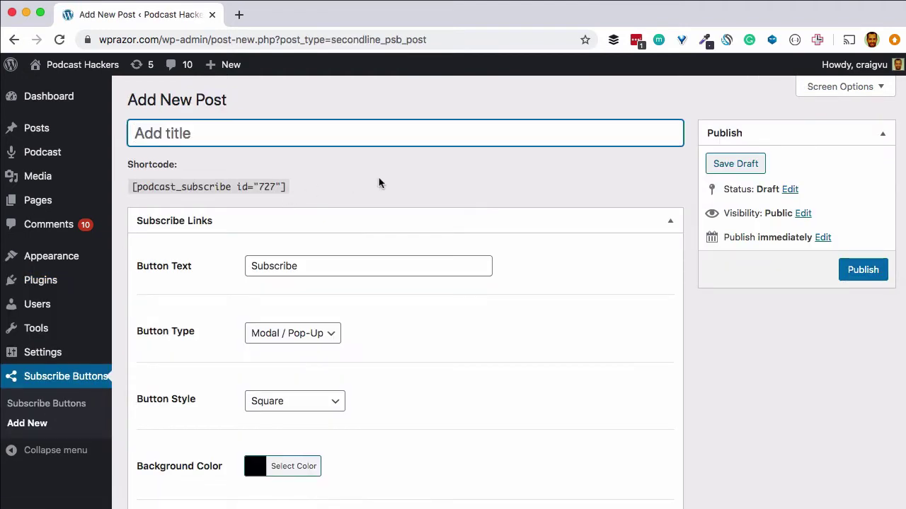
{"action": "type", "text": "S"}
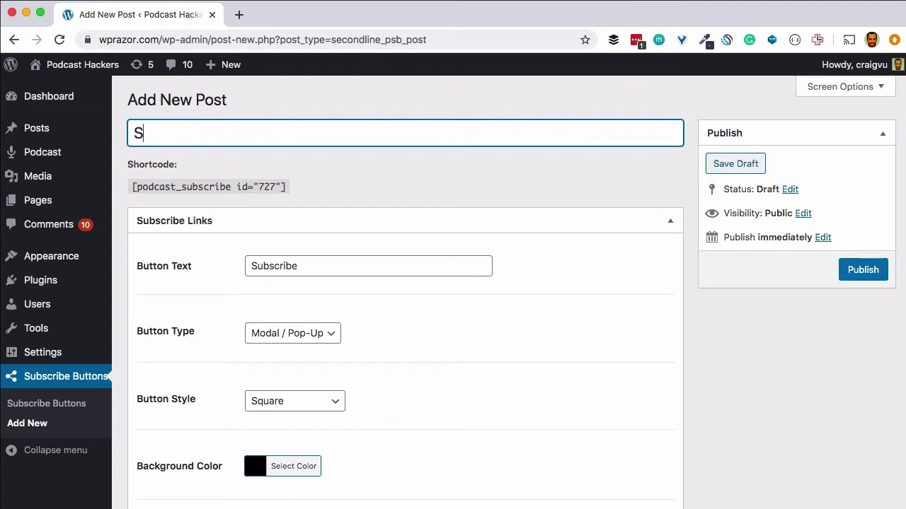
{"action": "type", "text": "ubscribe Buttons"}
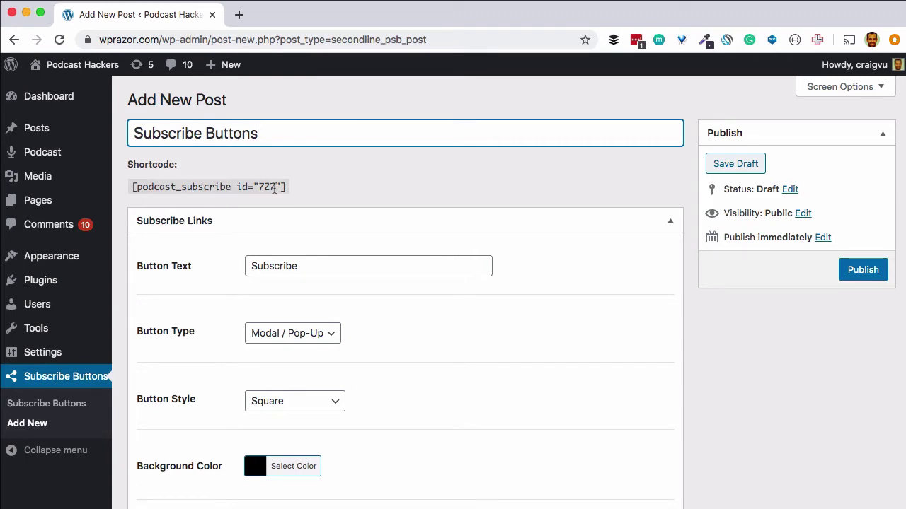
{"action": "left_click", "coordinate": [255, 188]}
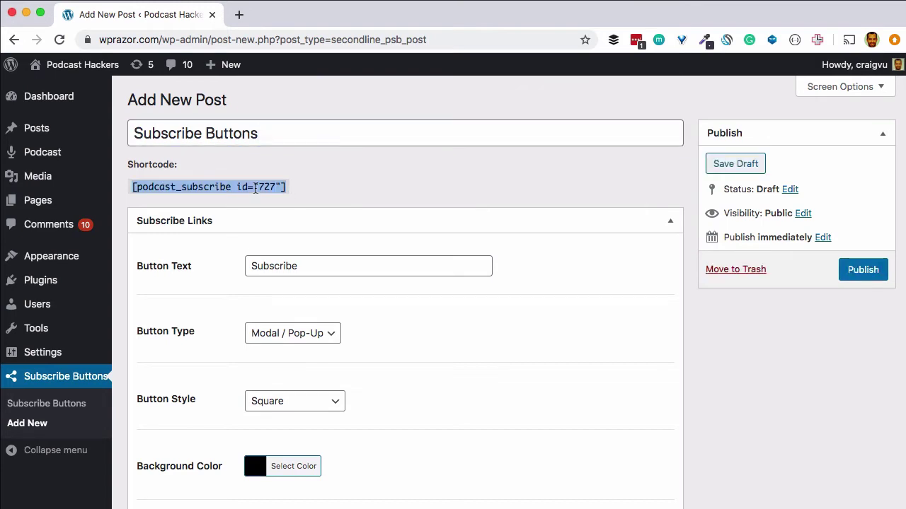
Set Button Type to Inline Buttons and Button Style to Rounded.
{"action": "scroll", "coordinate": [488, 164], "scroll_direction": "down", "scroll_amount": 3}
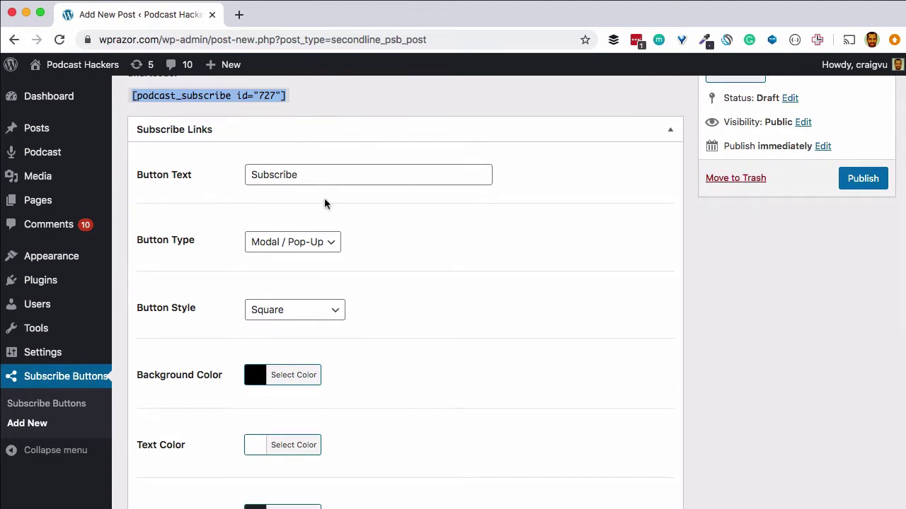
{"action": "left_click", "coordinate": [304, 245]}
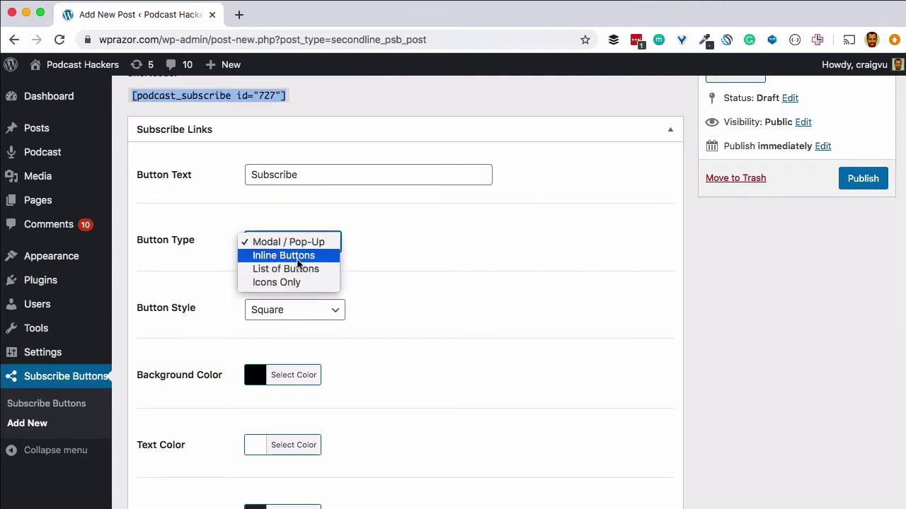
{"action": "left_click", "coordinate": [298, 257]}
{"action": "scroll", "coordinate": [438, 261], "scroll_direction": "down", "scroll_amount": 1}
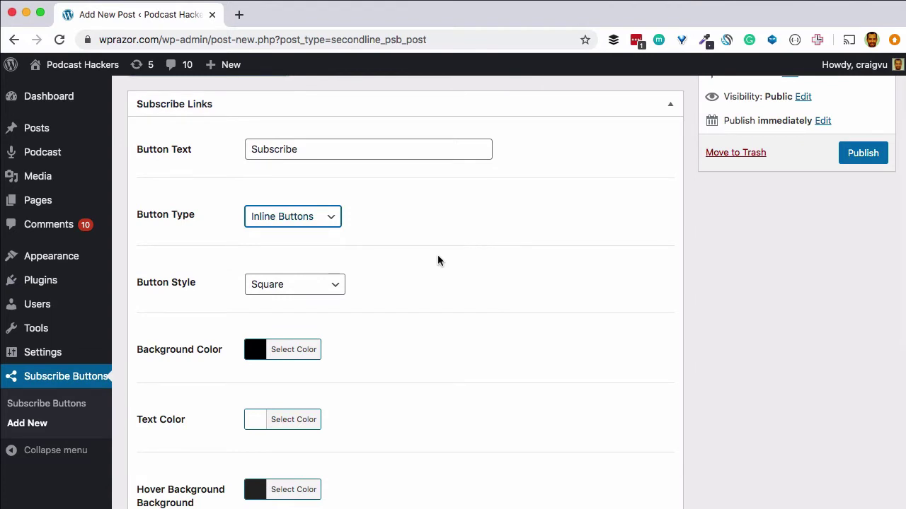
{"action": "scroll", "coordinate": [437, 261], "scroll_direction": "down", "scroll_amount": 2}
{"action": "left_click", "coordinate": [284, 246]}
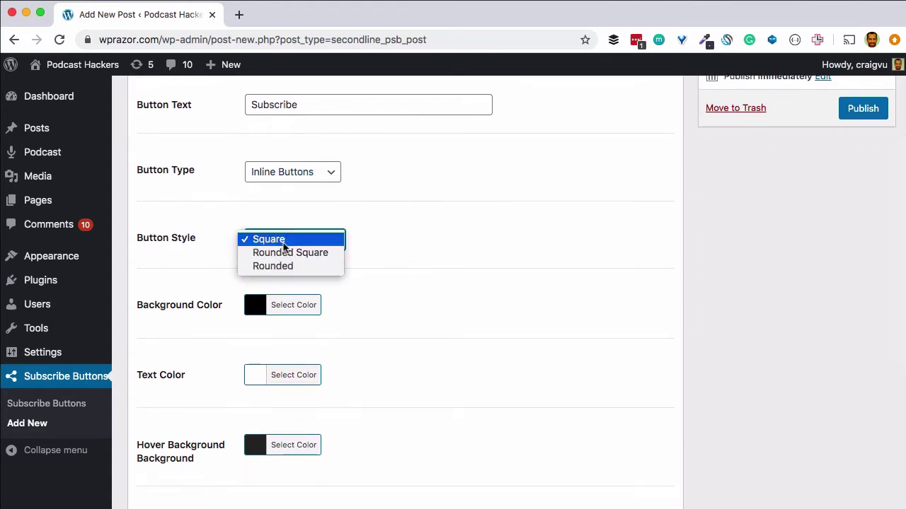
{"action": "left_click", "coordinate": [277, 266]}
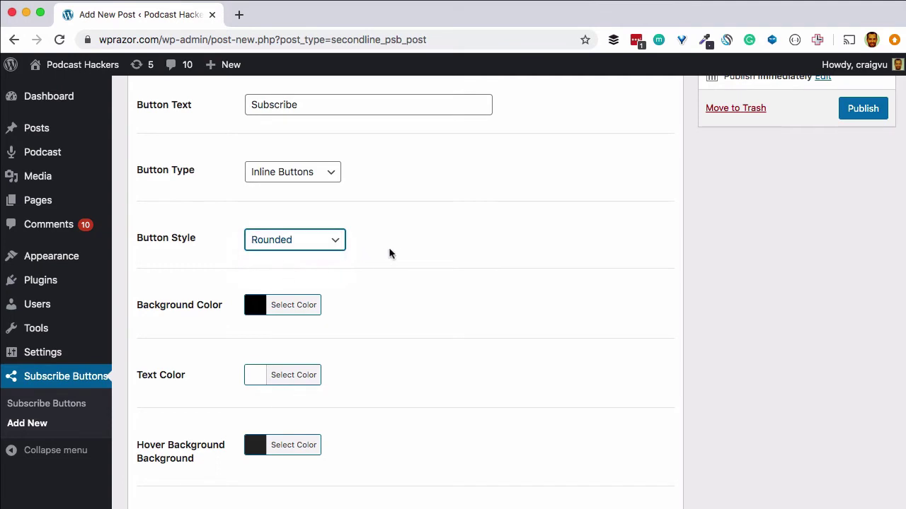
{"action": "scroll", "coordinate": [388, 252], "scroll_direction": "down", "scroll_amount": 1}
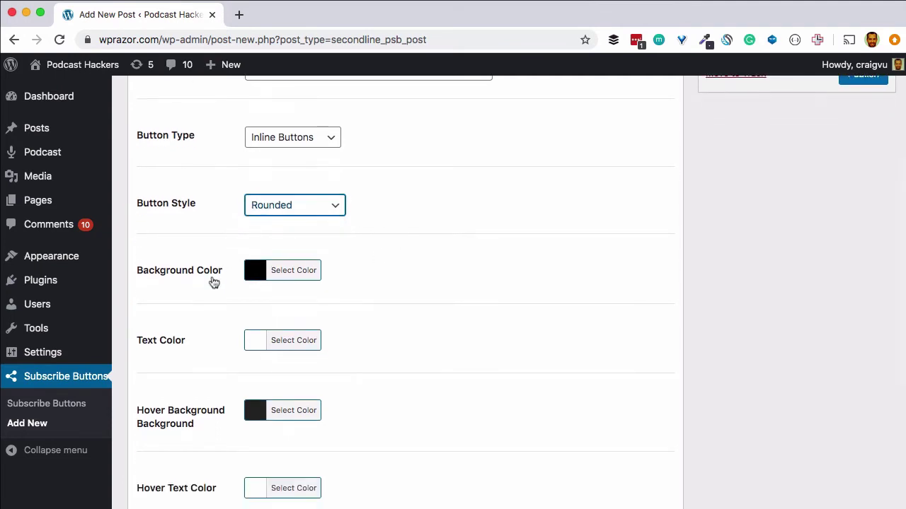
{"action": "scroll", "coordinate": [200, 331], "scroll_direction": "down", "scroll_amount": 5}
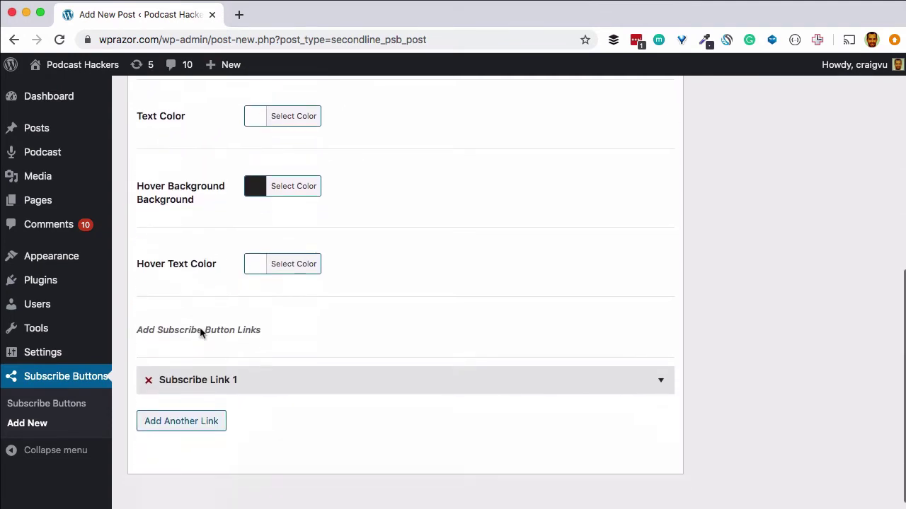
{"action": "scroll", "coordinate": [200, 332], "scroll_direction": "down", "scroll_amount": 1}
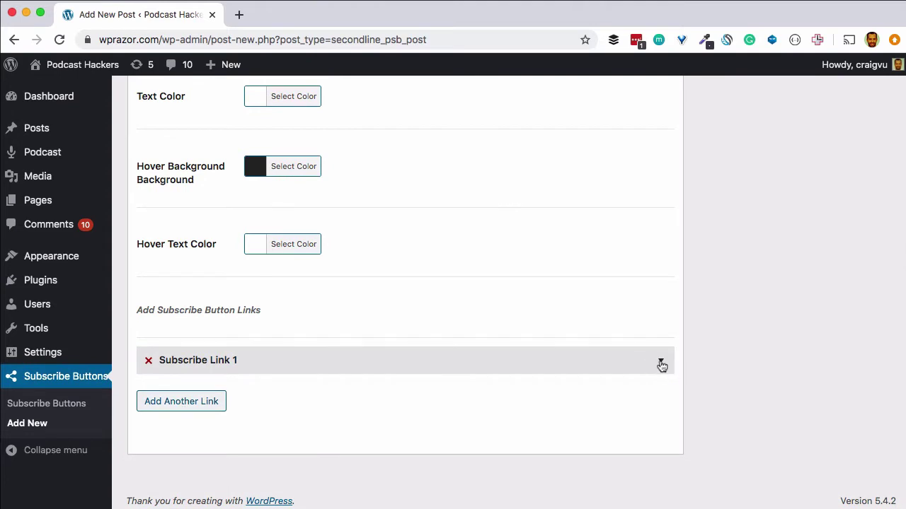
Set Subscribe Link 1's platform to Apple Podcasts with the link apple.com.
{"action": "left_click", "coordinate": [662, 365]}
{"action": "scroll", "coordinate": [651, 357], "scroll_direction": "down", "scroll_amount": 3}
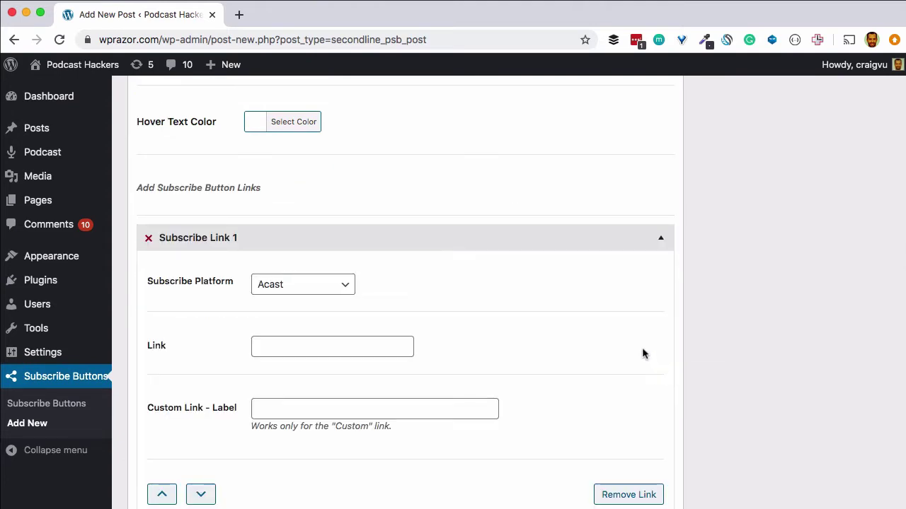
{"action": "left_click", "coordinate": [344, 285]}
{"action": "left_click", "coordinate": [293, 326]}
{"action": "left_click", "coordinate": [290, 351]}
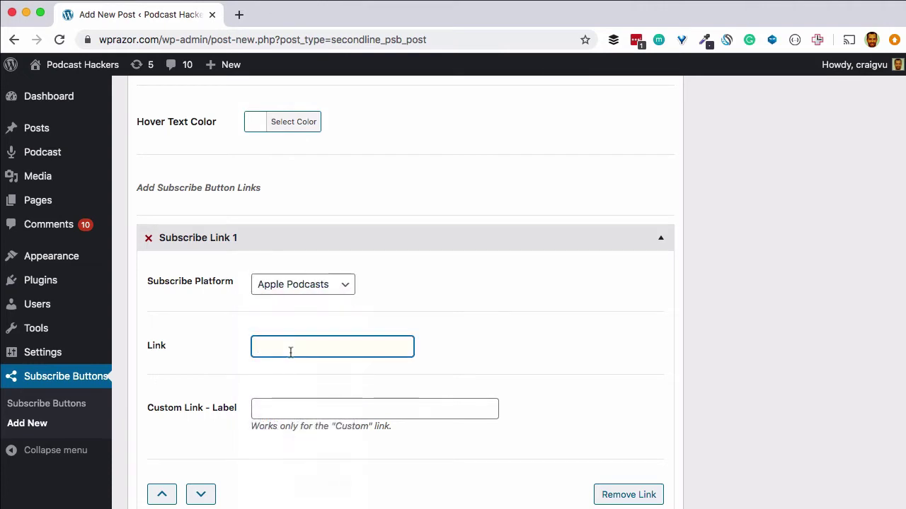
{"action": "type", "text": "s"}
{"action": "key", "text": "BackSpace"}
{"action": "type", "text": "apple.co"}
{"action": "key", "text": "BackSpace"}
{"action": "key", "text": "BackSpace"}
{"action": "type", "text": ".com"}
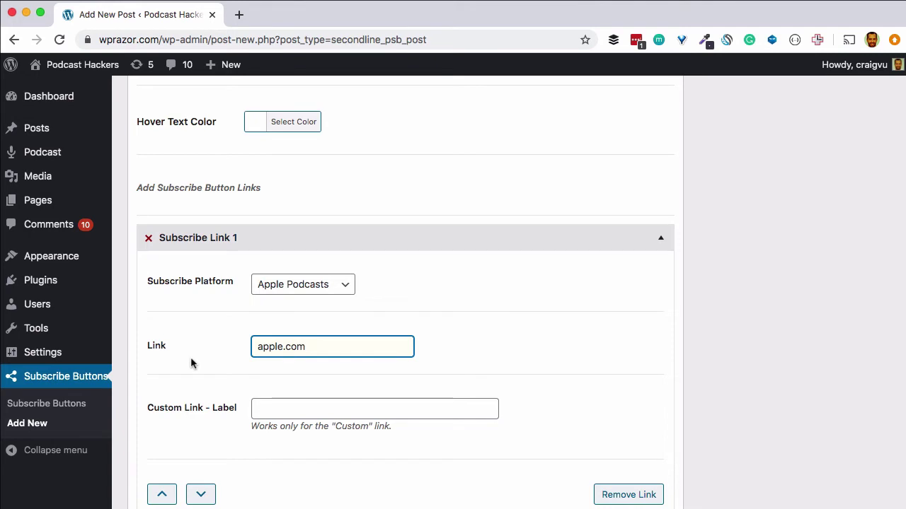
{"action": "scroll", "coordinate": [229, 418], "scroll_direction": "down", "scroll_amount": 3}
Add Subscribe Link 2 with platform Spotify and link spotify.com.
{"action": "left_click", "coordinate": [201, 453]}
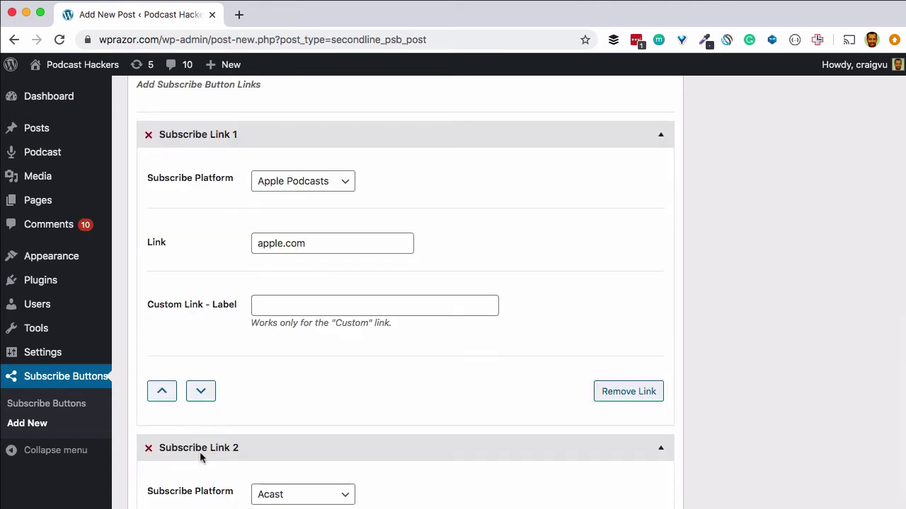
{"action": "scroll", "coordinate": [344, 365], "scroll_direction": "down", "scroll_amount": 3}
{"action": "left_click", "coordinate": [309, 393]}
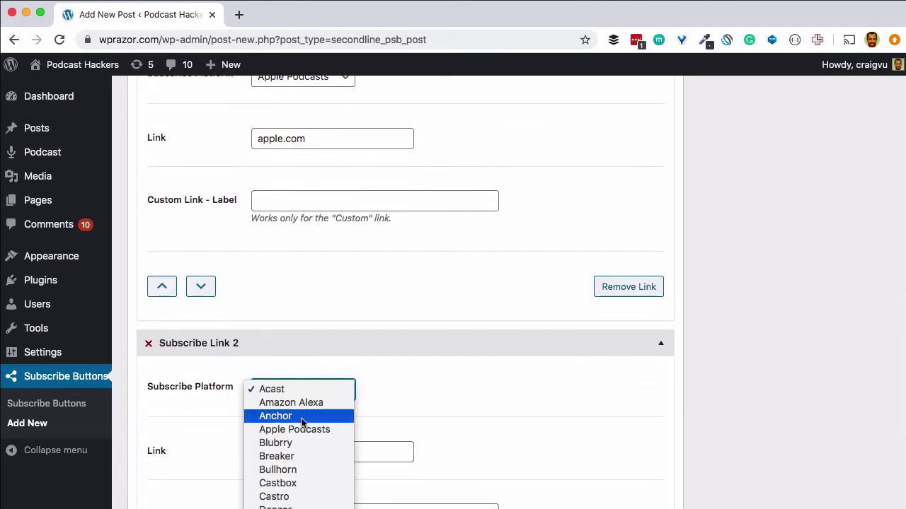
{"action": "scroll", "coordinate": [302, 423], "scroll_direction": "down", "scroll_amount": 5}
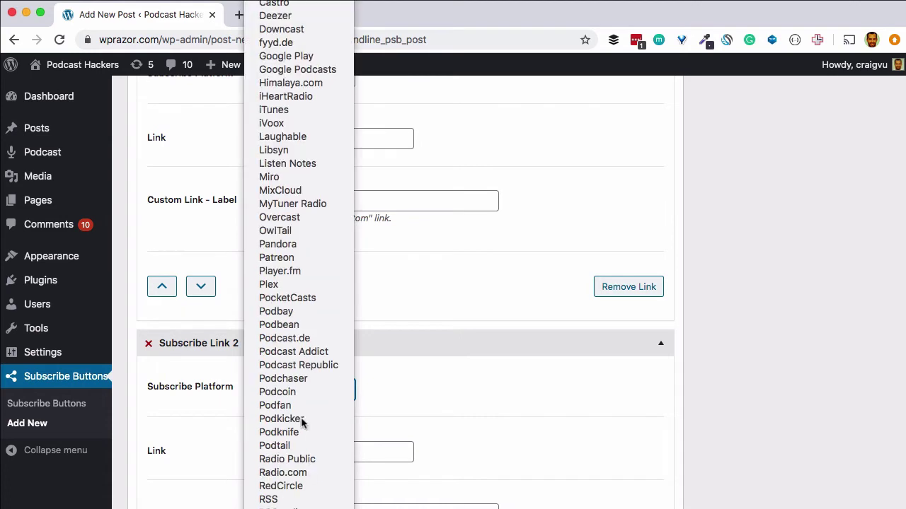
{"action": "left_click", "coordinate": [298, 506]}
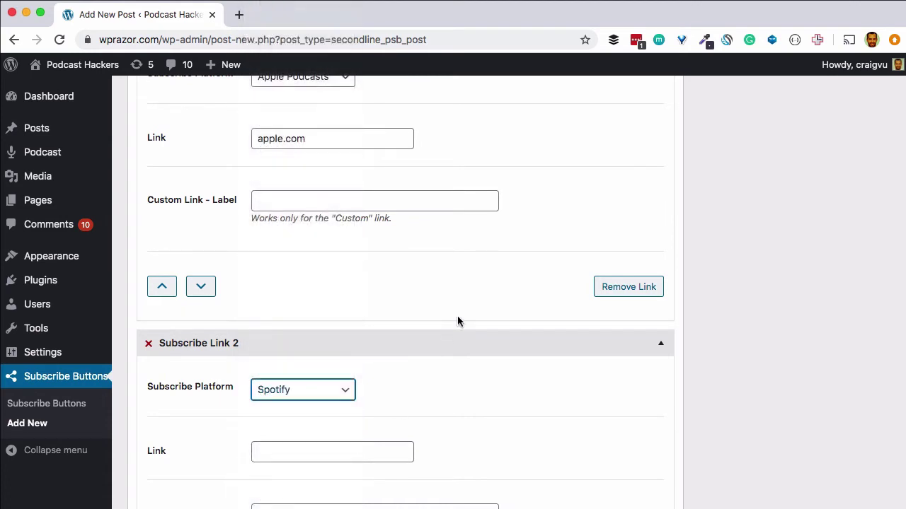
{"action": "scroll", "coordinate": [457, 319], "scroll_direction": "down", "scroll_amount": 5}
{"action": "left_click", "coordinate": [313, 269]}
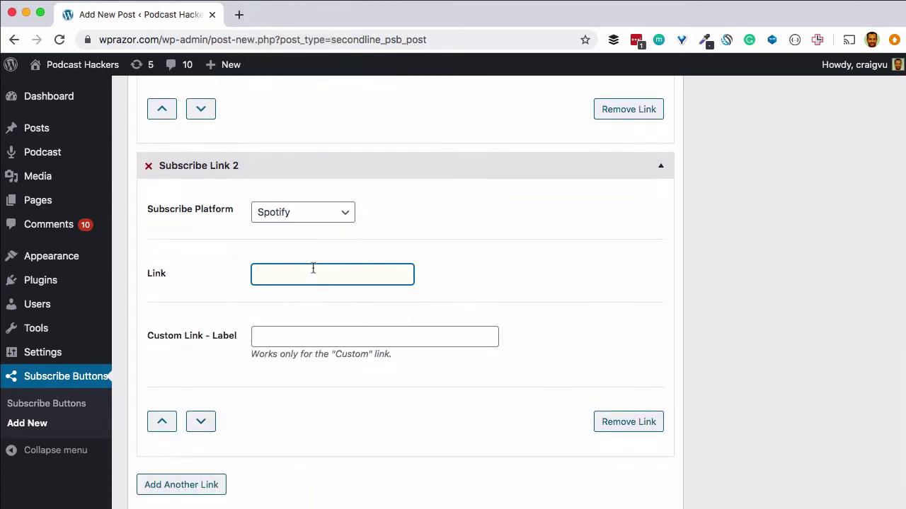
{"action": "type", "text": "spotify.com"}
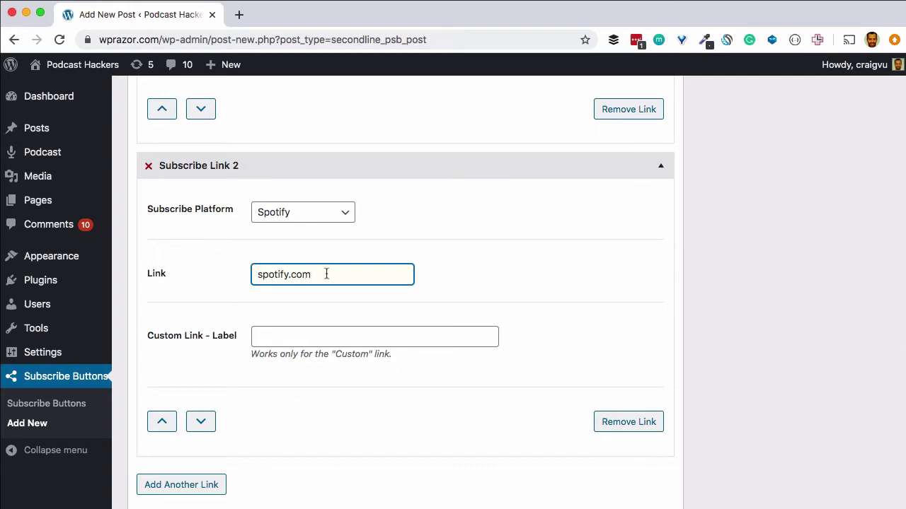
Add Subscribe Link 3 for Google Podcasts at podcasts.google.com, then add a fourth link entry.
{"action": "scroll", "coordinate": [269, 339], "scroll_direction": "down", "scroll_amount": 2}
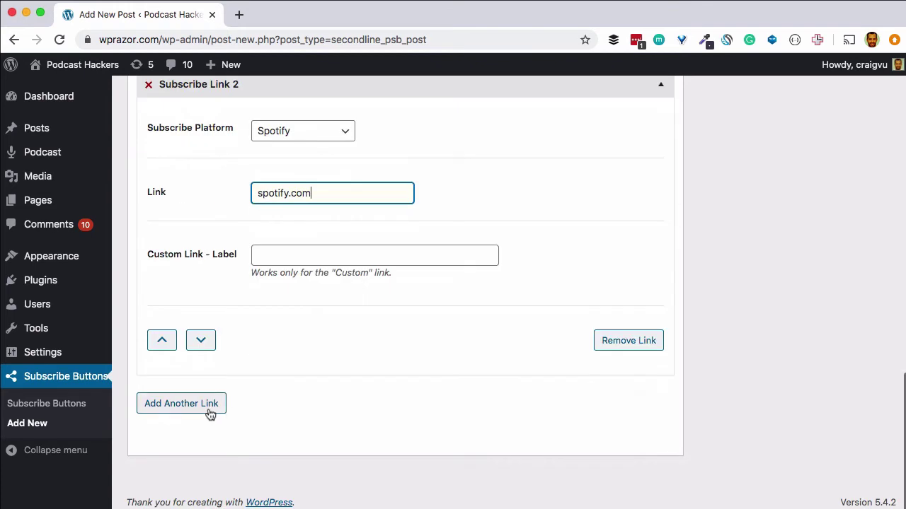
{"action": "left_click", "coordinate": [206, 408]}
{"action": "scroll", "coordinate": [289, 354], "scroll_direction": "down", "scroll_amount": 4}
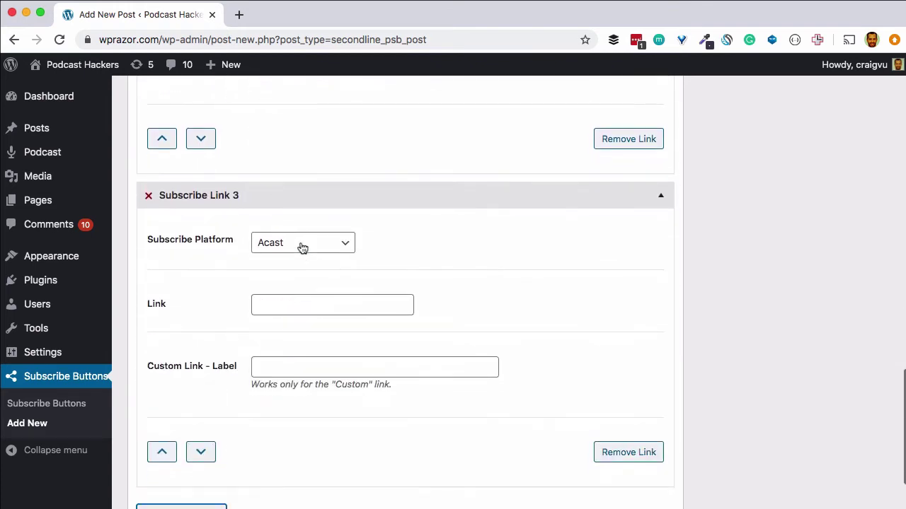
{"action": "left_click", "coordinate": [299, 244]}
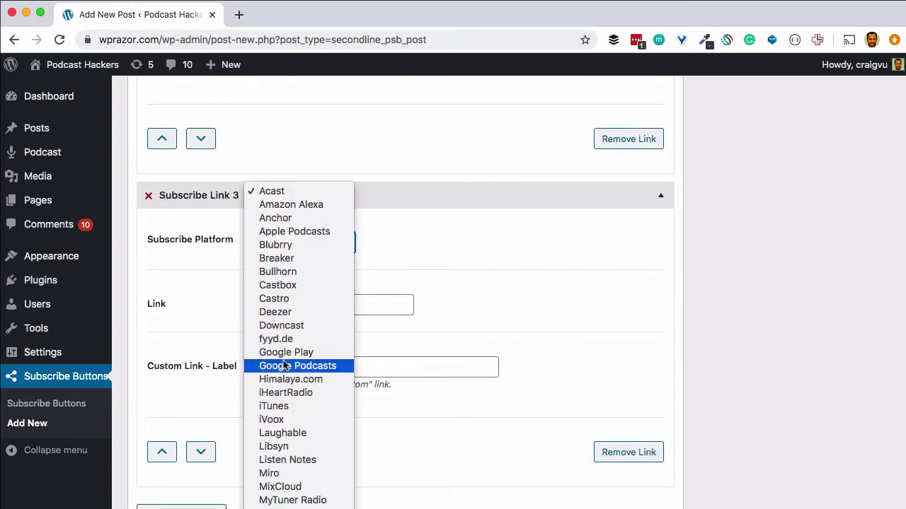
{"action": "left_click", "coordinate": [287, 366]}
{"action": "left_click", "coordinate": [290, 310]}
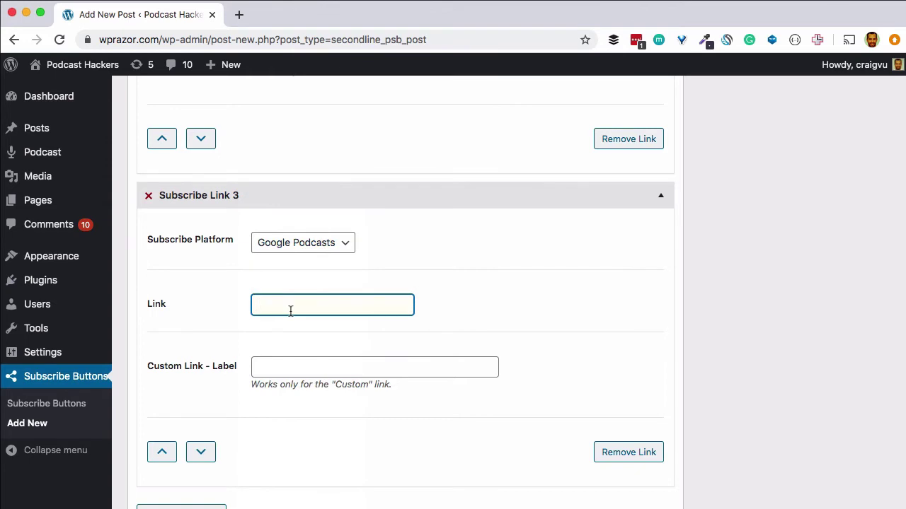
{"action": "type", "text": "podcasts.google.com"}
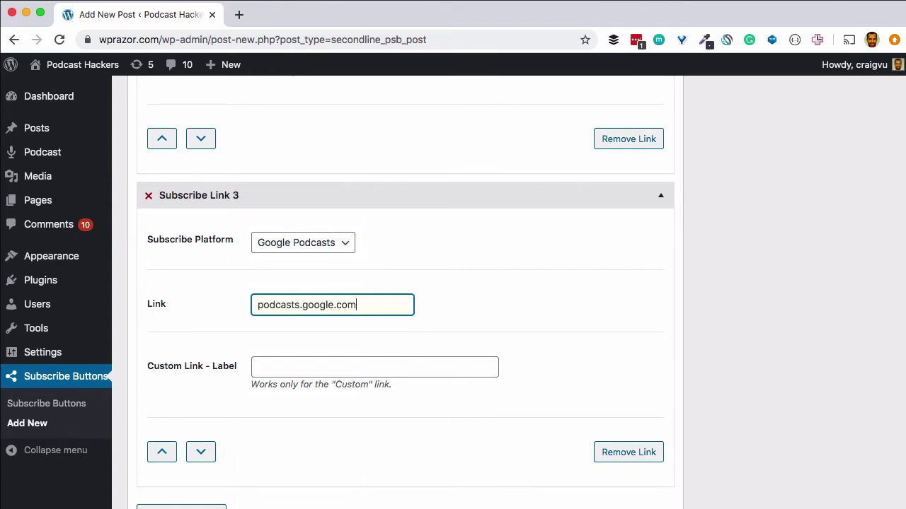
{"action": "scroll", "coordinate": [276, 338], "scroll_direction": "down", "scroll_amount": 3}
{"action": "left_click", "coordinate": [190, 402]}
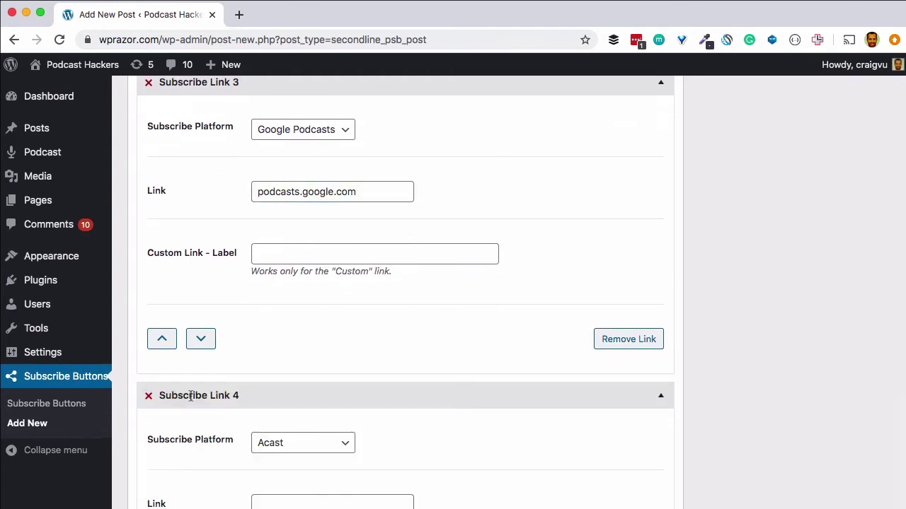
Set Subscribe Link 4's platform to Overcast and begin entering its overcast.fm/id address.
{"action": "scroll", "coordinate": [300, 327], "scroll_direction": "down", "scroll_amount": 5}
{"action": "left_click", "coordinate": [291, 273]}
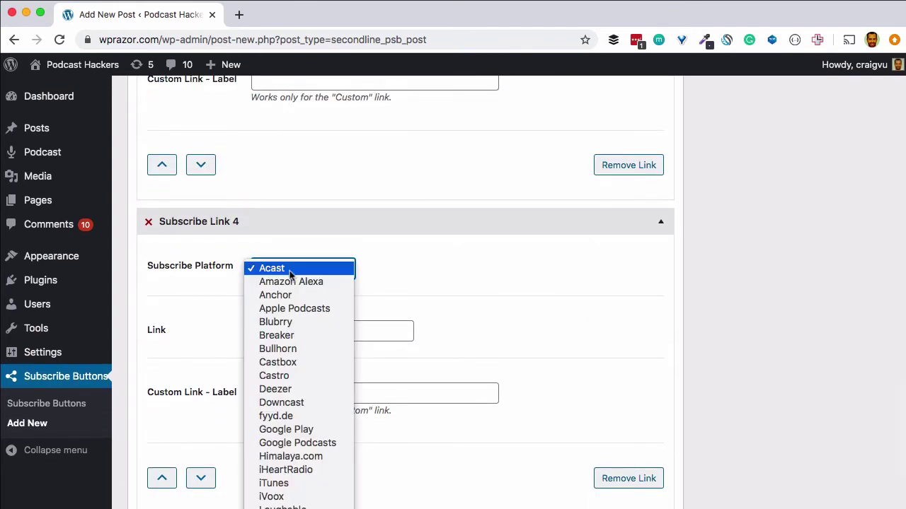
{"action": "scroll", "coordinate": [298, 358], "scroll_direction": "down", "scroll_amount": 6}
{"action": "scroll", "coordinate": [295, 363], "scroll_direction": "down", "scroll_amount": 2}
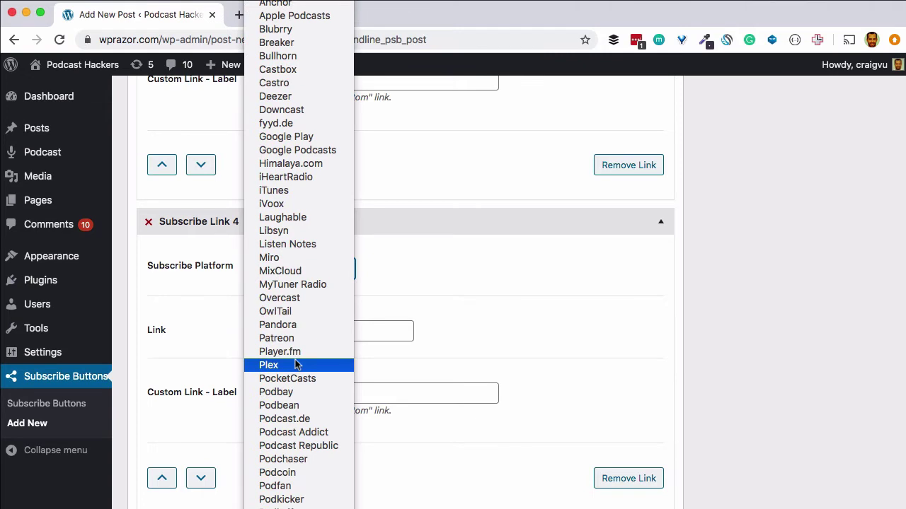
{"action": "left_click", "coordinate": [291, 301]}
{"action": "left_click", "coordinate": [334, 333]}
{"action": "type", "text": "oc"}
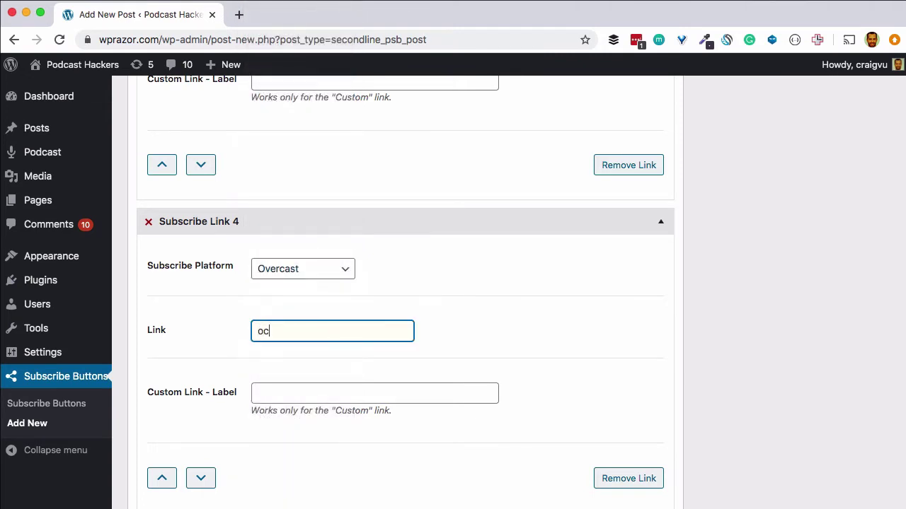
{"action": "type", "text": "ercast.fm/id"}
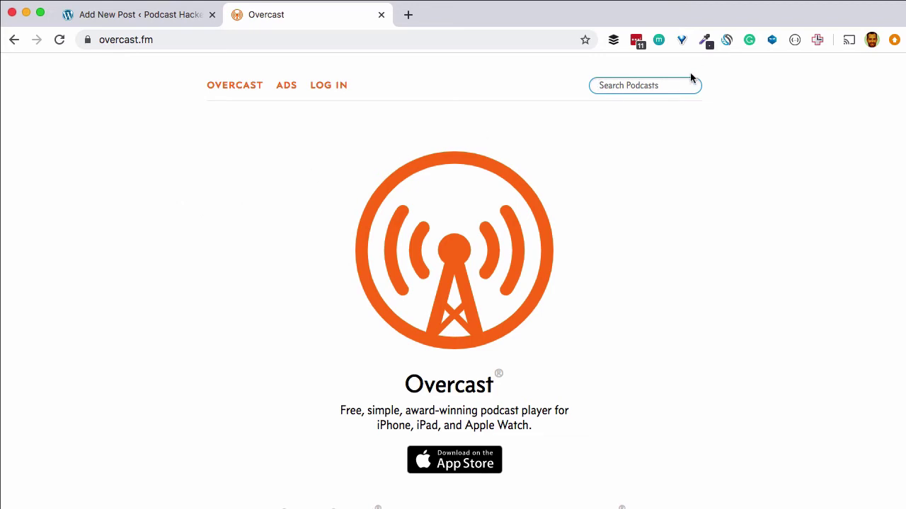
Search overcast.fm for 'aud' and open the Audience podcast page to find its address.
{"action": "type", "text": "audience"}
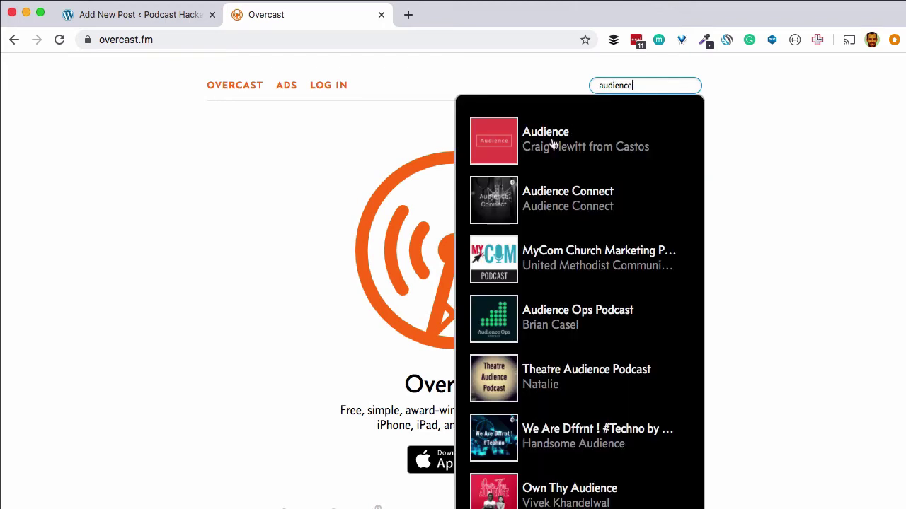
{"action": "left_click", "coordinate": [502, 141]}
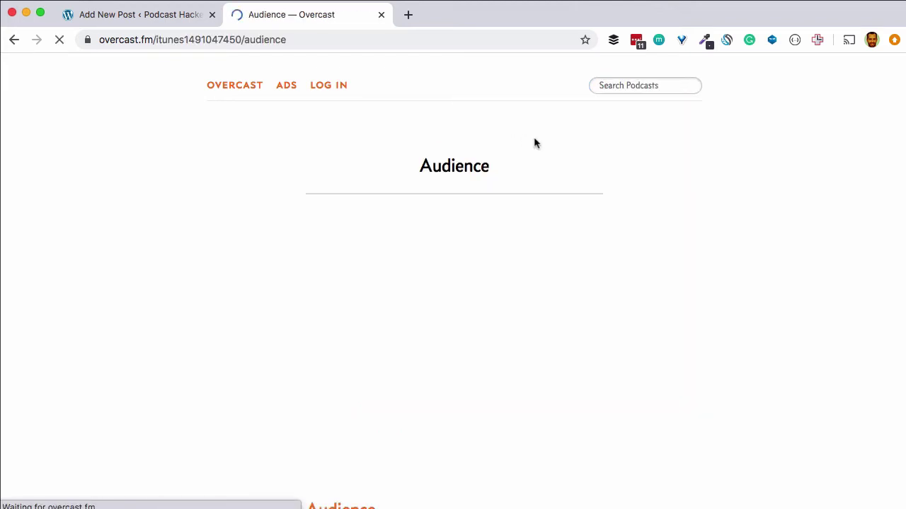
{"action": "scroll", "coordinate": [134, 148], "scroll_direction": "down", "scroll_amount": 8}
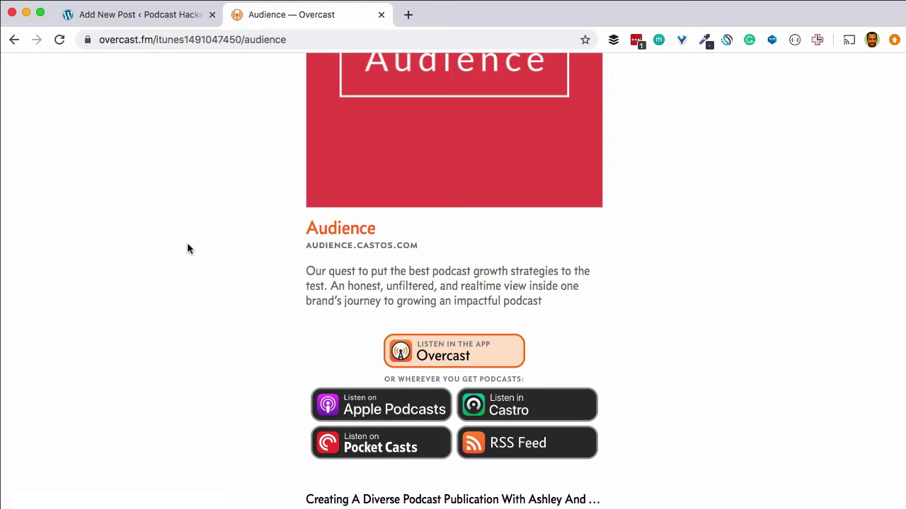
{"action": "left_click", "coordinate": [124, 23]}
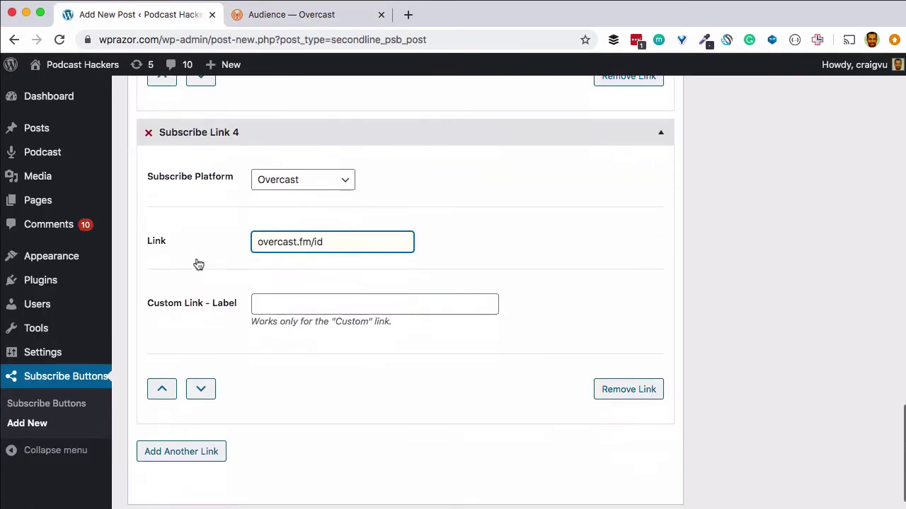
Publish the Subscribe Buttons set, copy its shortcode, and start a new page.
{"action": "scroll", "coordinate": [199, 265], "scroll_direction": "down", "scroll_amount": 1}
{"action": "scroll", "coordinate": [197, 262], "scroll_direction": "up", "scroll_amount": 15}
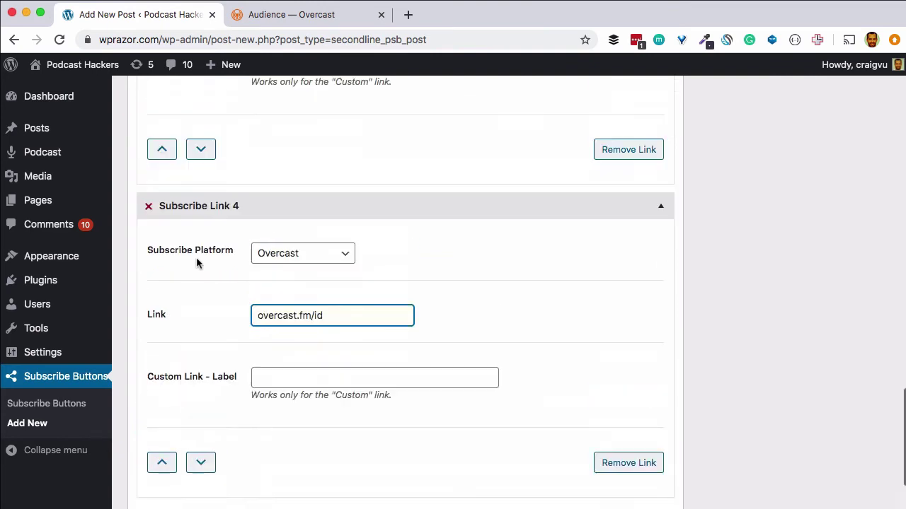
{"action": "scroll", "coordinate": [196, 263], "scroll_direction": "up", "scroll_amount": 2}
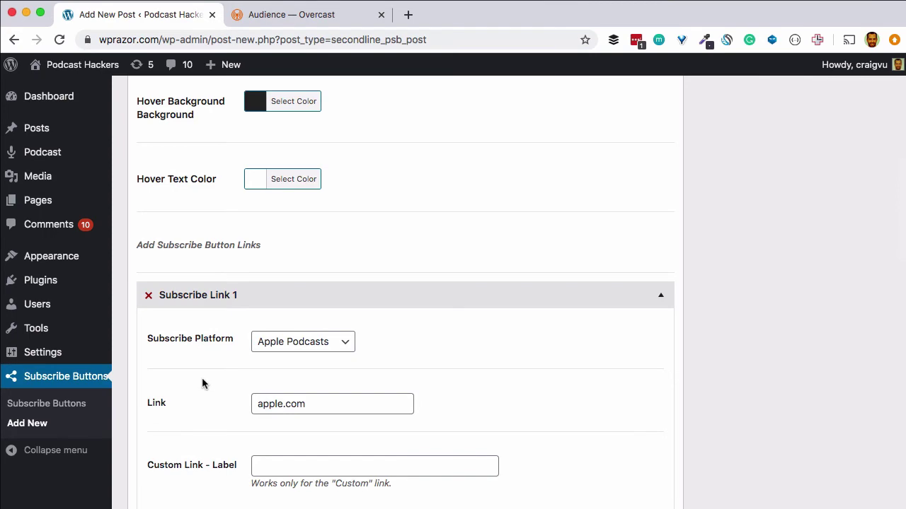
{"action": "scroll", "coordinate": [201, 382], "scroll_direction": "up", "scroll_amount": 10}
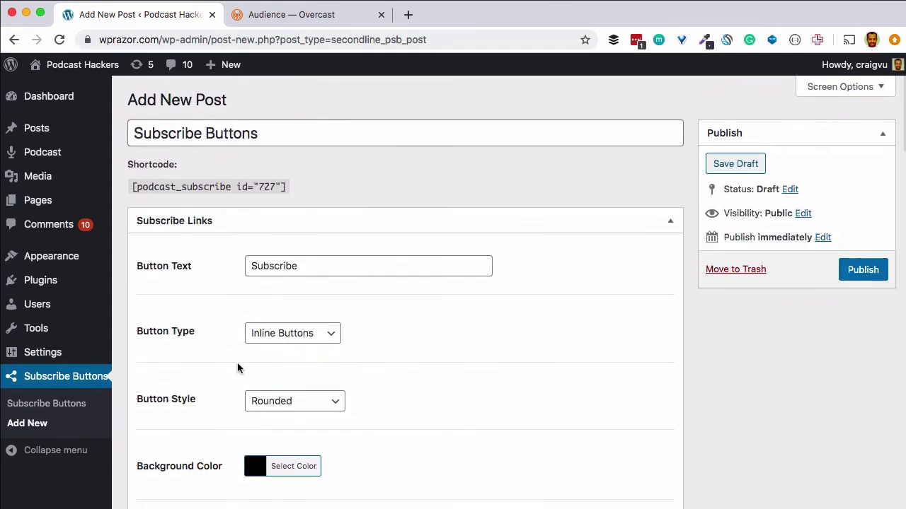
{"action": "left_click", "coordinate": [866, 270]}
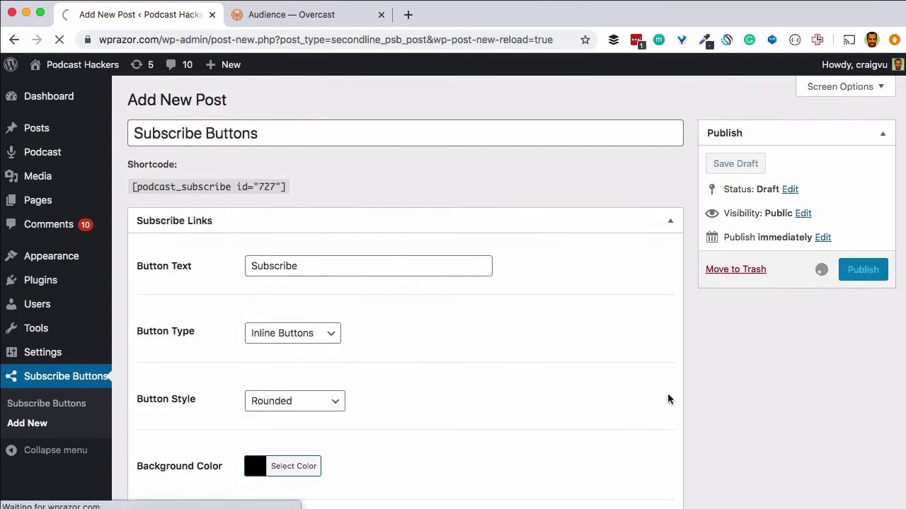
{"action": "left_click", "coordinate": [247, 189]}
{"action": "key", "text": "super+c"}
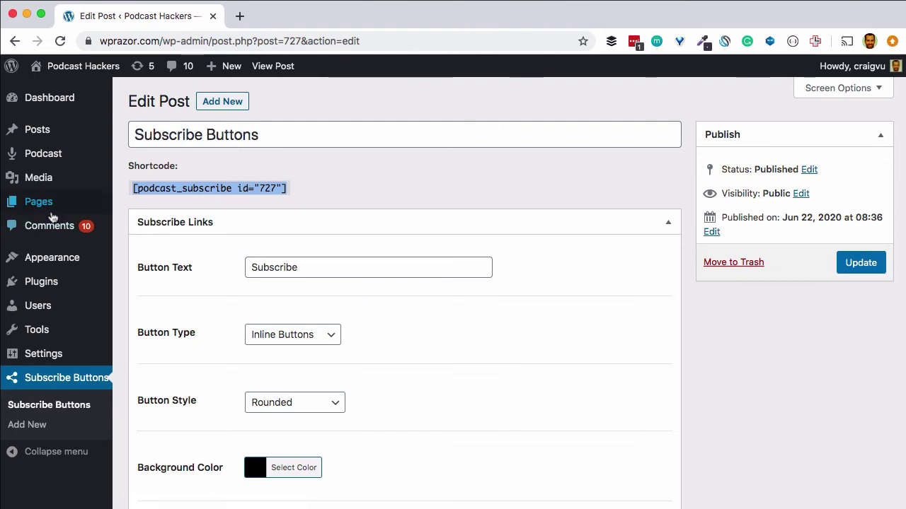
{"action": "mouse_move", "coordinate": [53, 209]}
{"action": "left_click", "coordinate": [142, 225]}
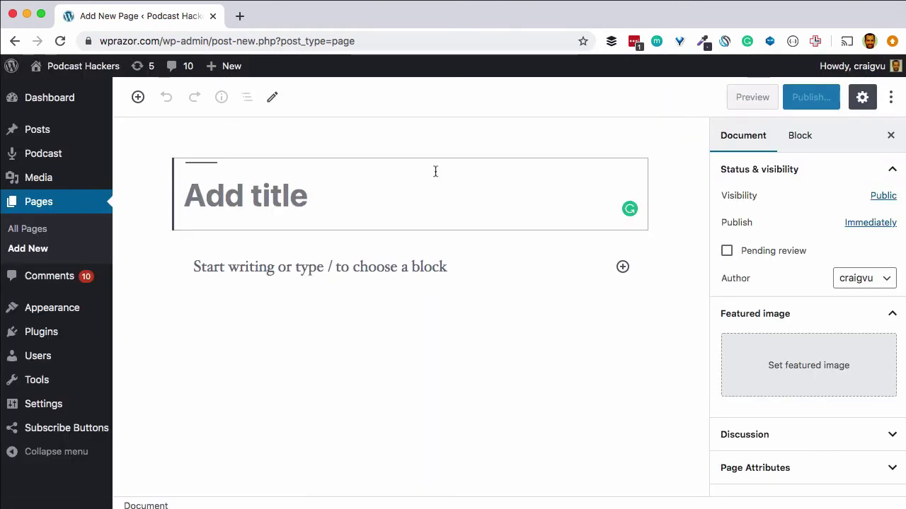
Title the page 'Podcast' and add the paragraph 'A short description goes here'.
{"action": "type", "text": "Podcast"}
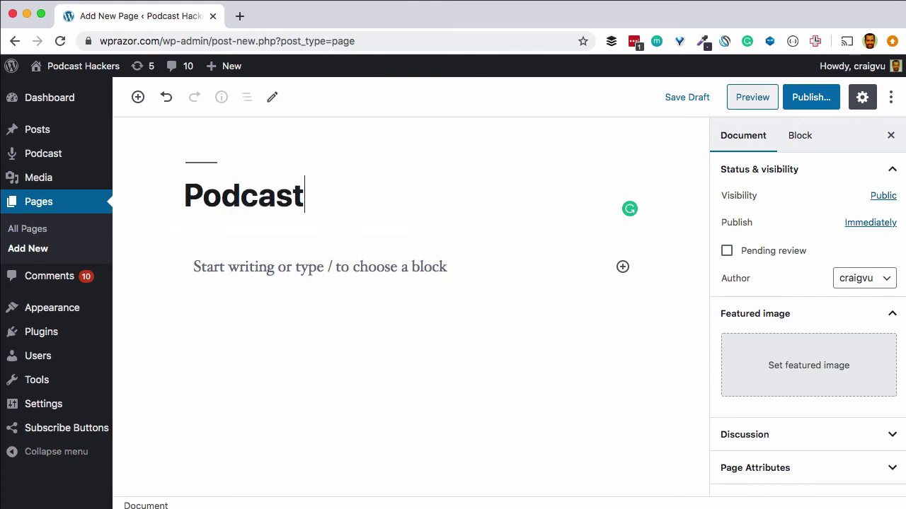
{"action": "left_click", "coordinate": [358, 269]}
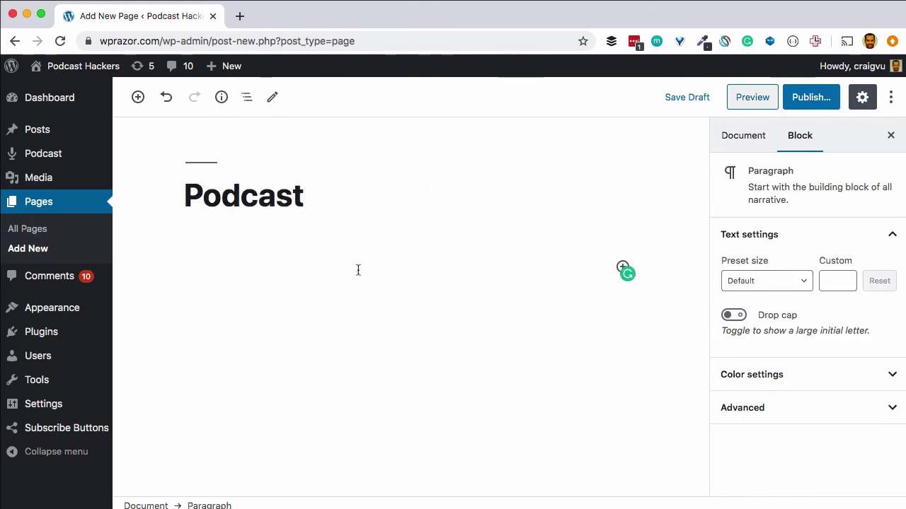
{"action": "type", "text": "A short desc"}
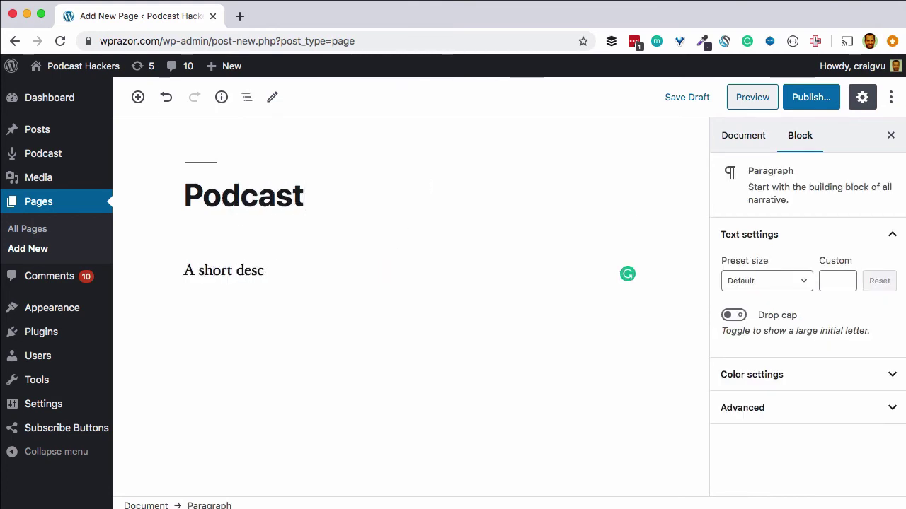
{"action": "type", "text": "ription goes here"}
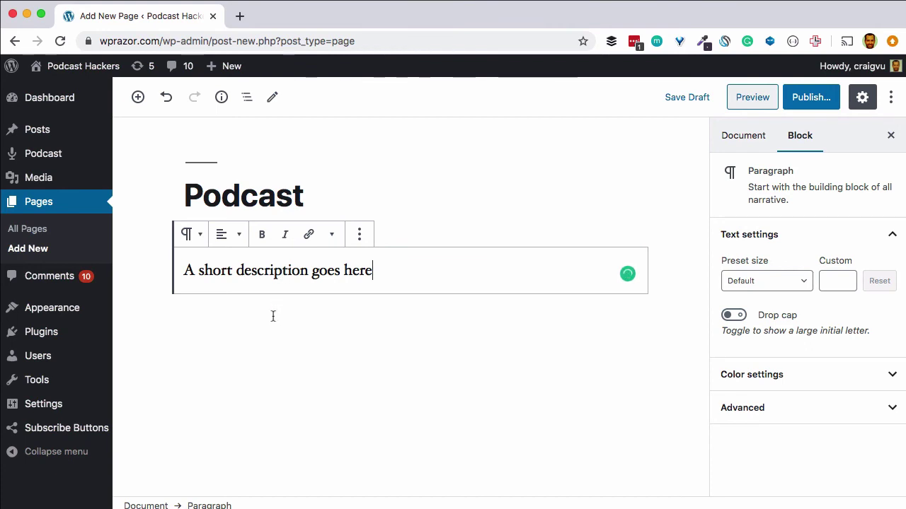
{"action": "key", "text": "Return"}
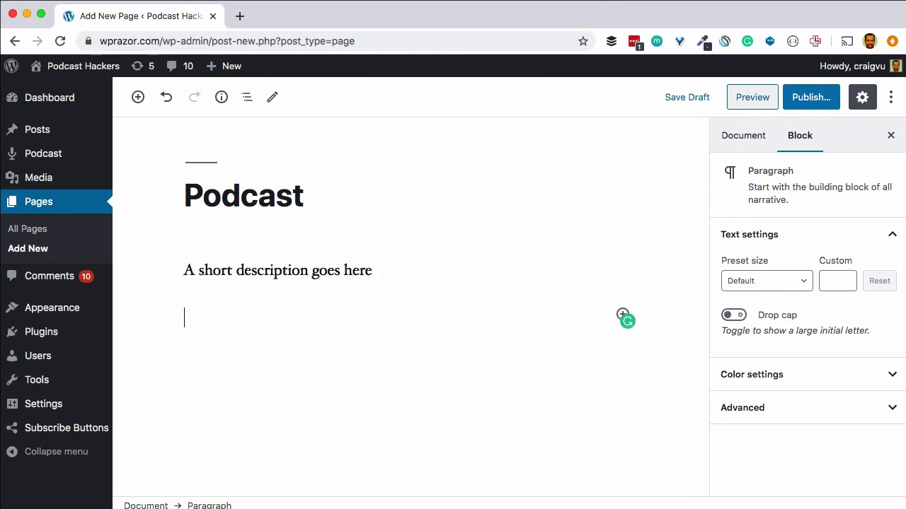
{"action": "left_click", "coordinate": [622, 314]}
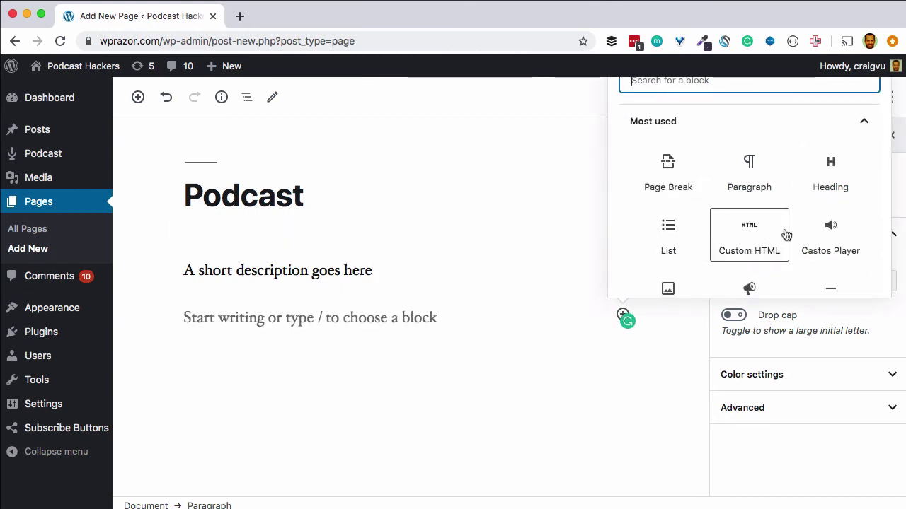
Insert a Shortcode block containing [podcast_subscribe id="727"] and preview the page.
{"action": "type", "text": "shor"}
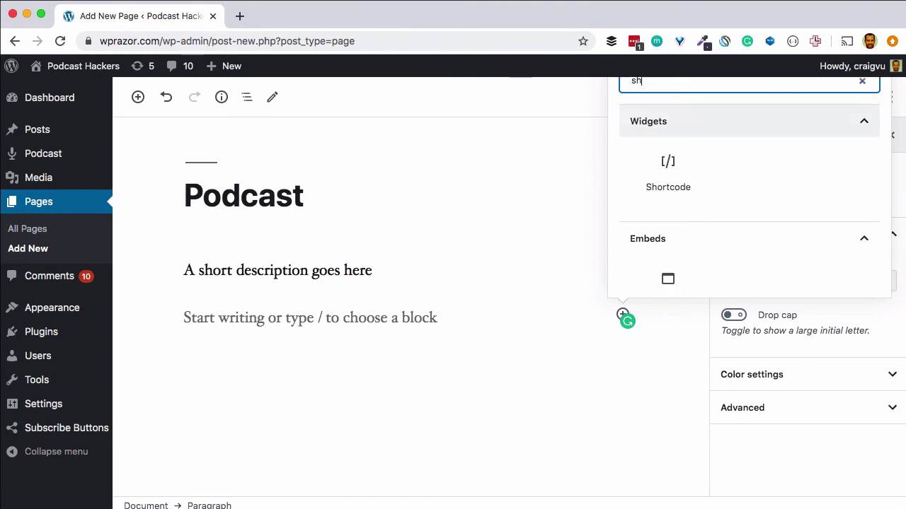
{"action": "left_click", "coordinate": [665, 162]}
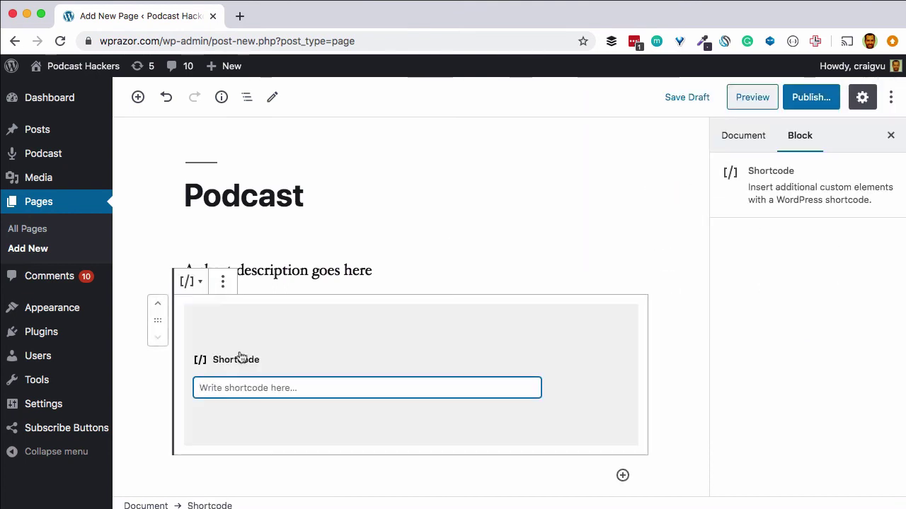
{"action": "key", "text": "super+v"}
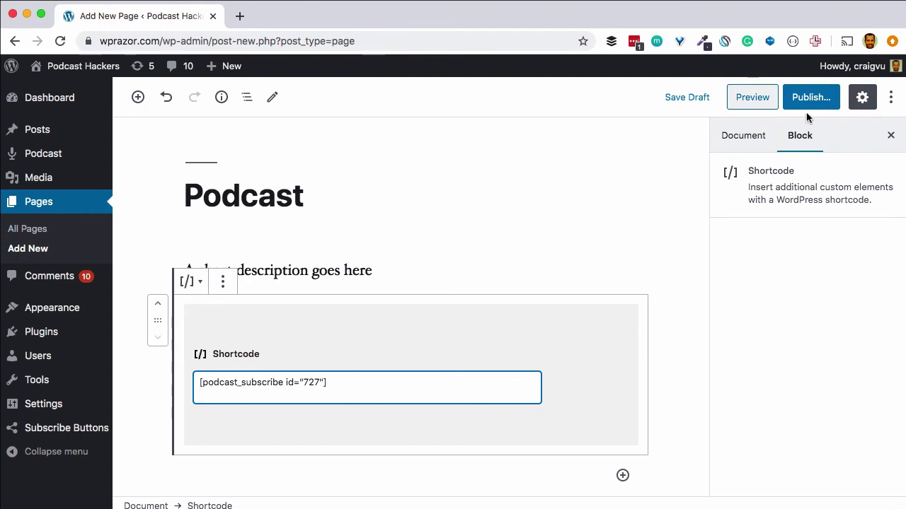
{"action": "left_click", "coordinate": [751, 97]}
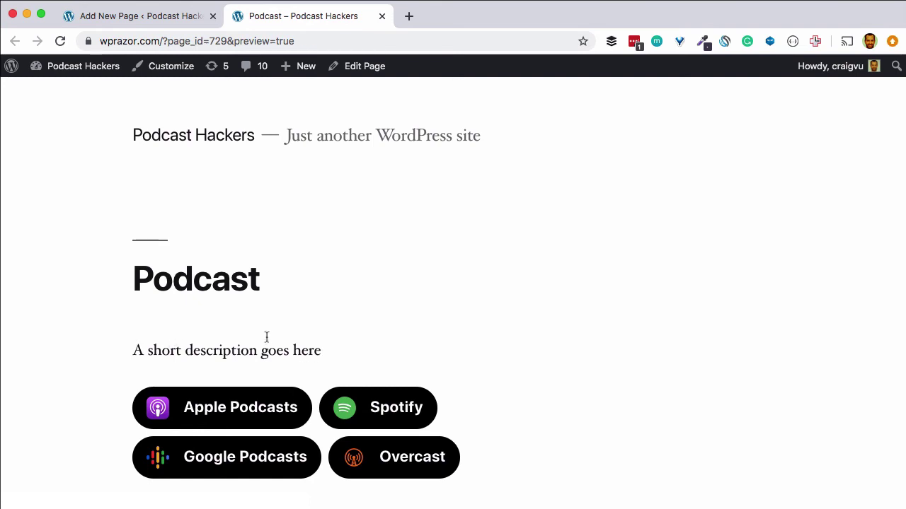
{"action": "scroll", "coordinate": [294, 350], "scroll_direction": "down", "scroll_amount": 2}
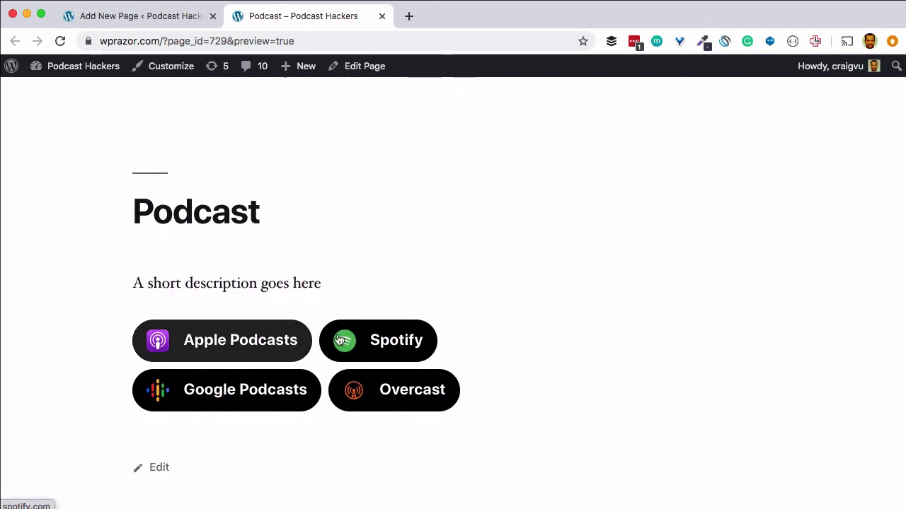